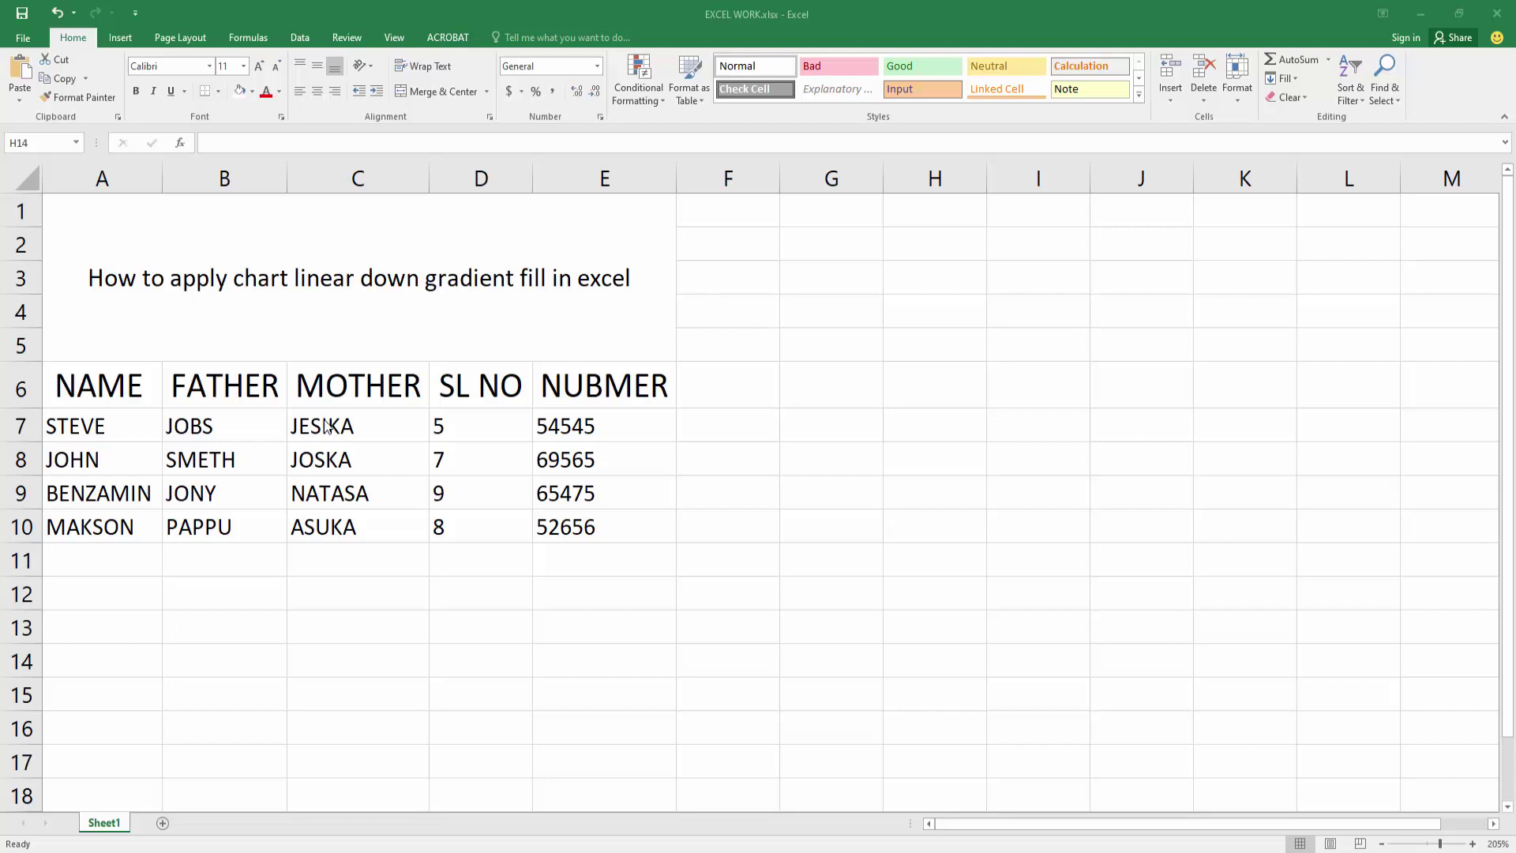
Step: Insert a clustered column chart of mother names and SL NO (C6:D10), placed right of the table
{"action": "left_click", "coordinate": [377, 388]}
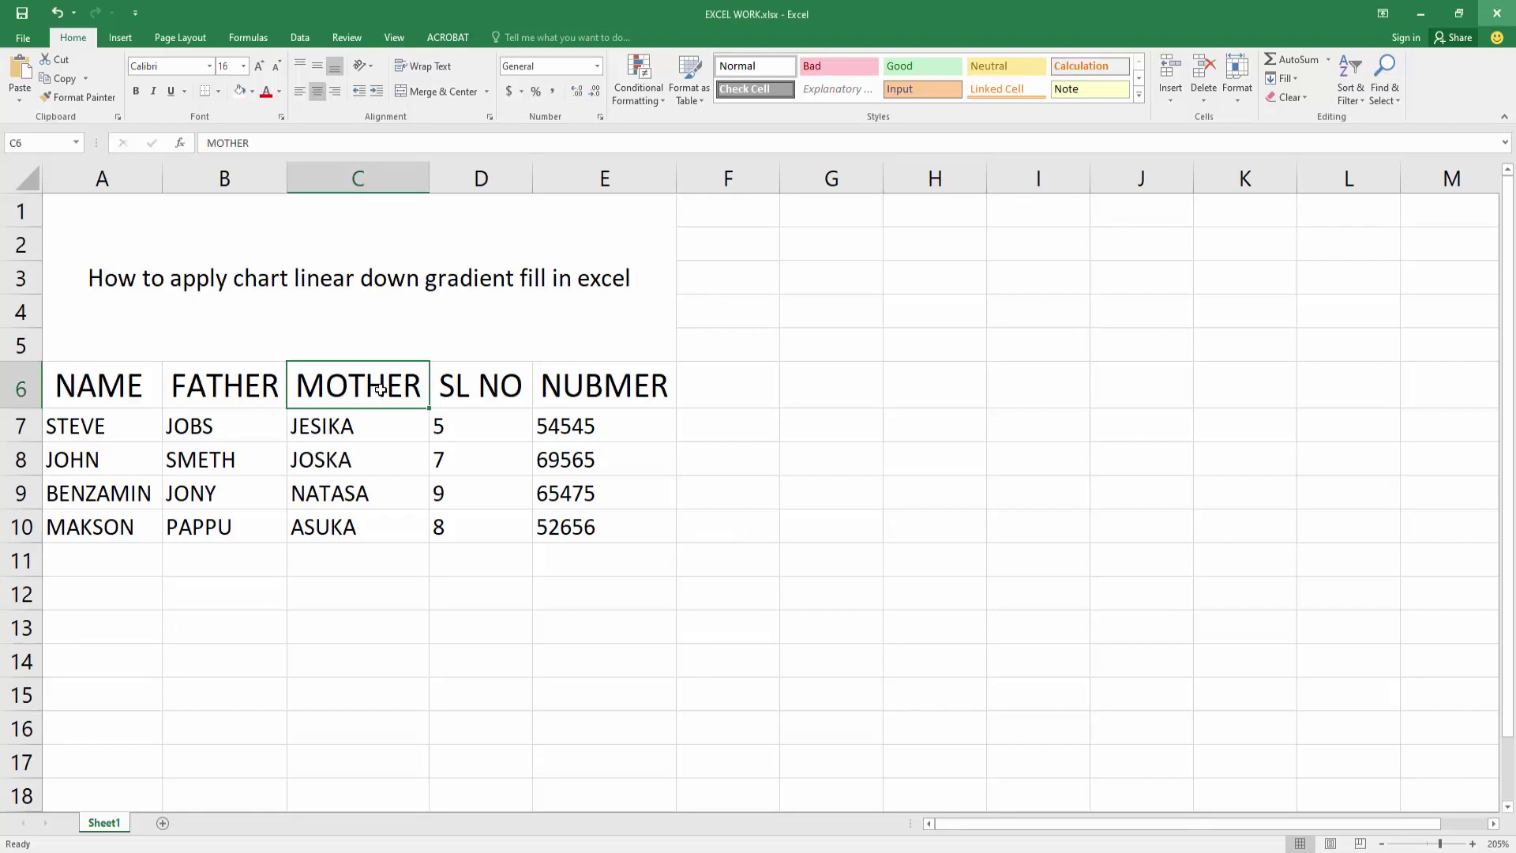
{"action": "left_click_drag", "start_coordinate": [379, 387], "coordinate": [440, 530]}
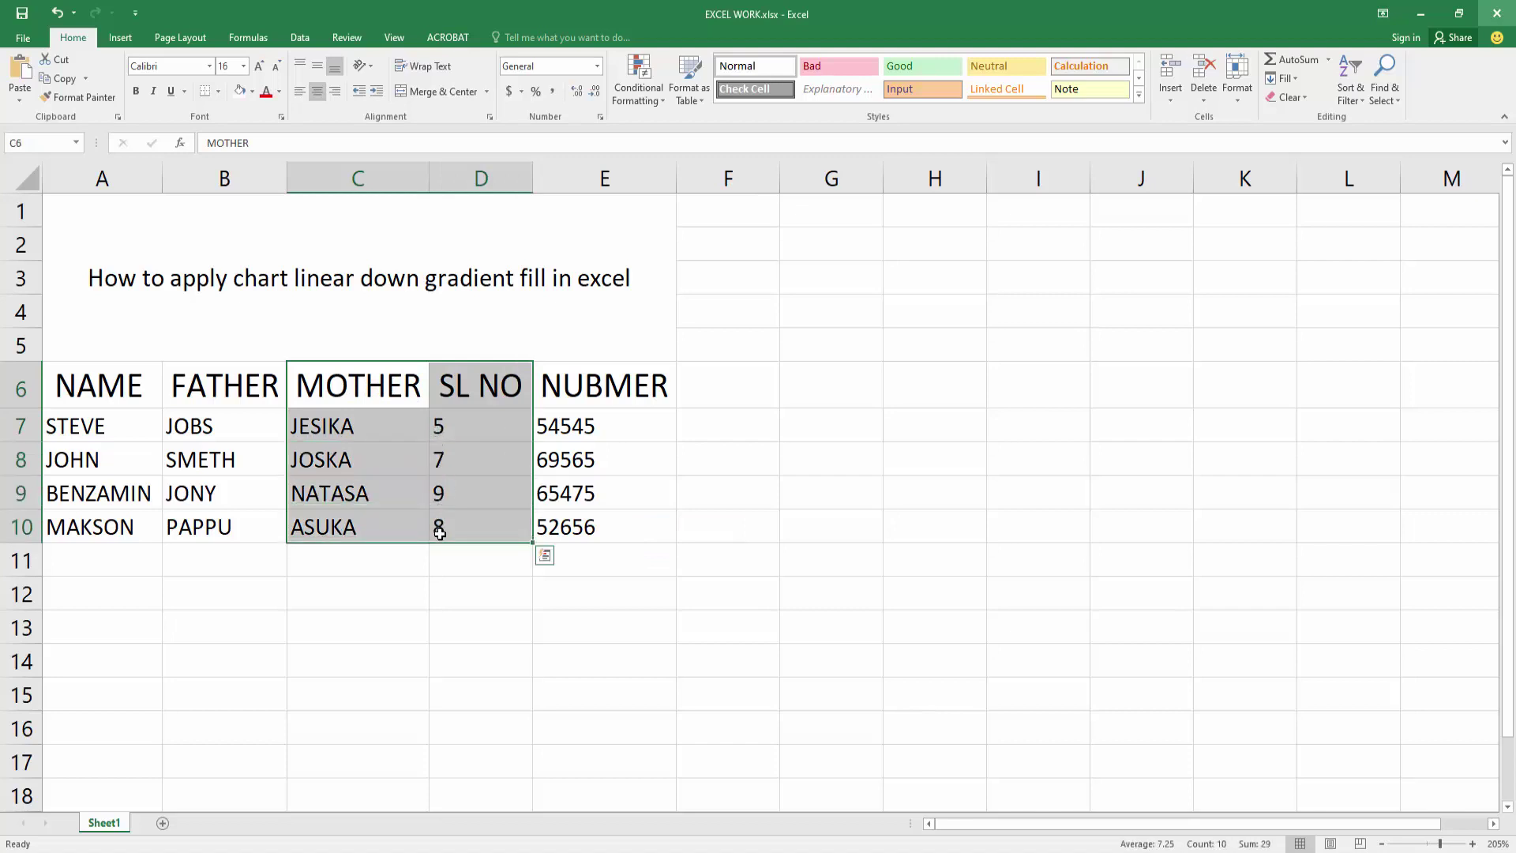
{"action": "left_click", "coordinate": [127, 37]}
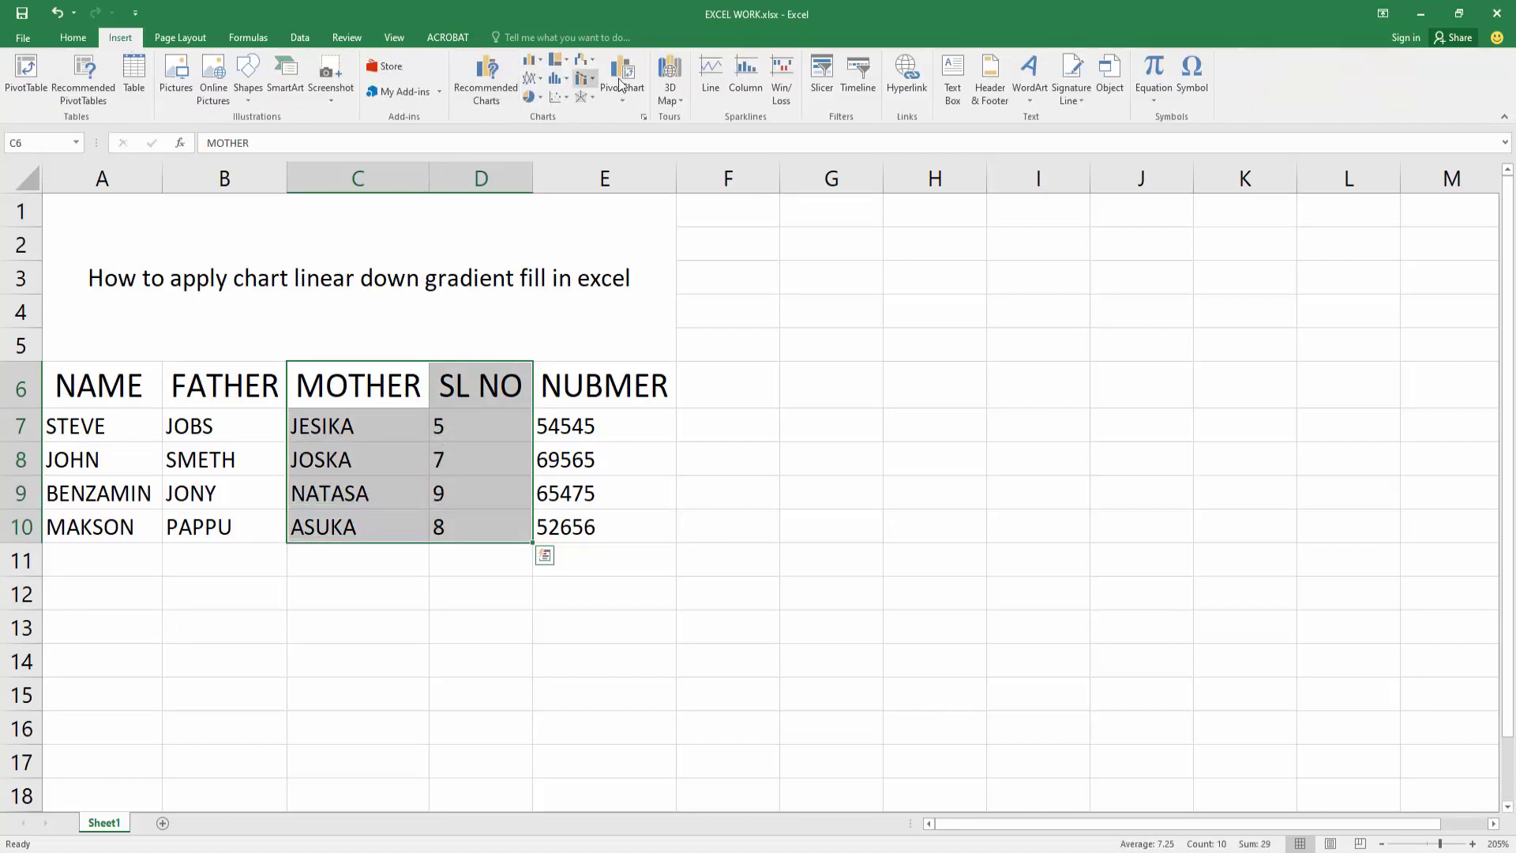
{"action": "left_click", "coordinate": [547, 62]}
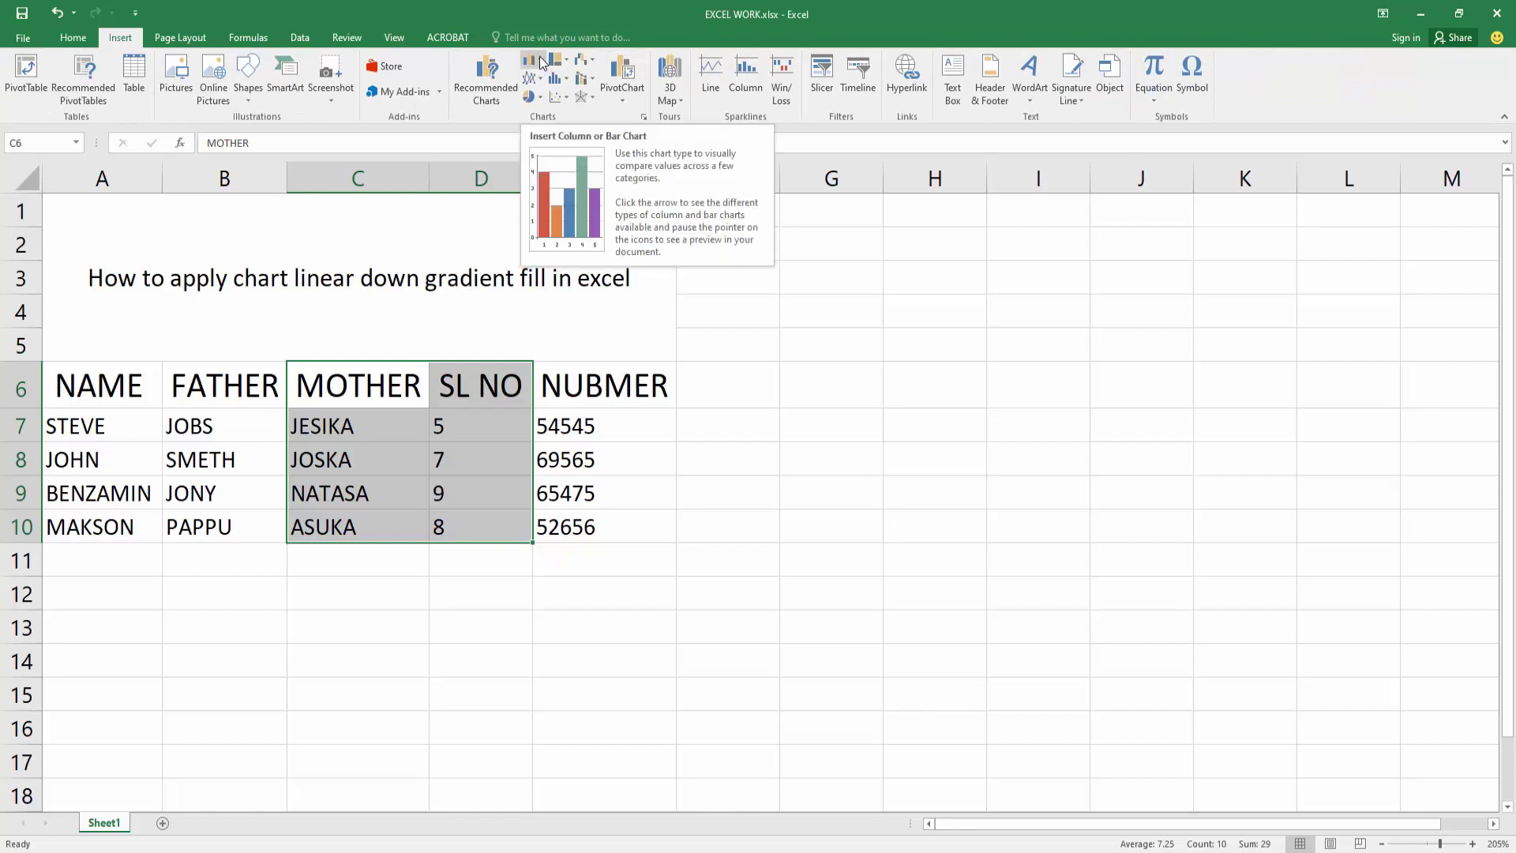
{"action": "left_click", "coordinate": [541, 110]}
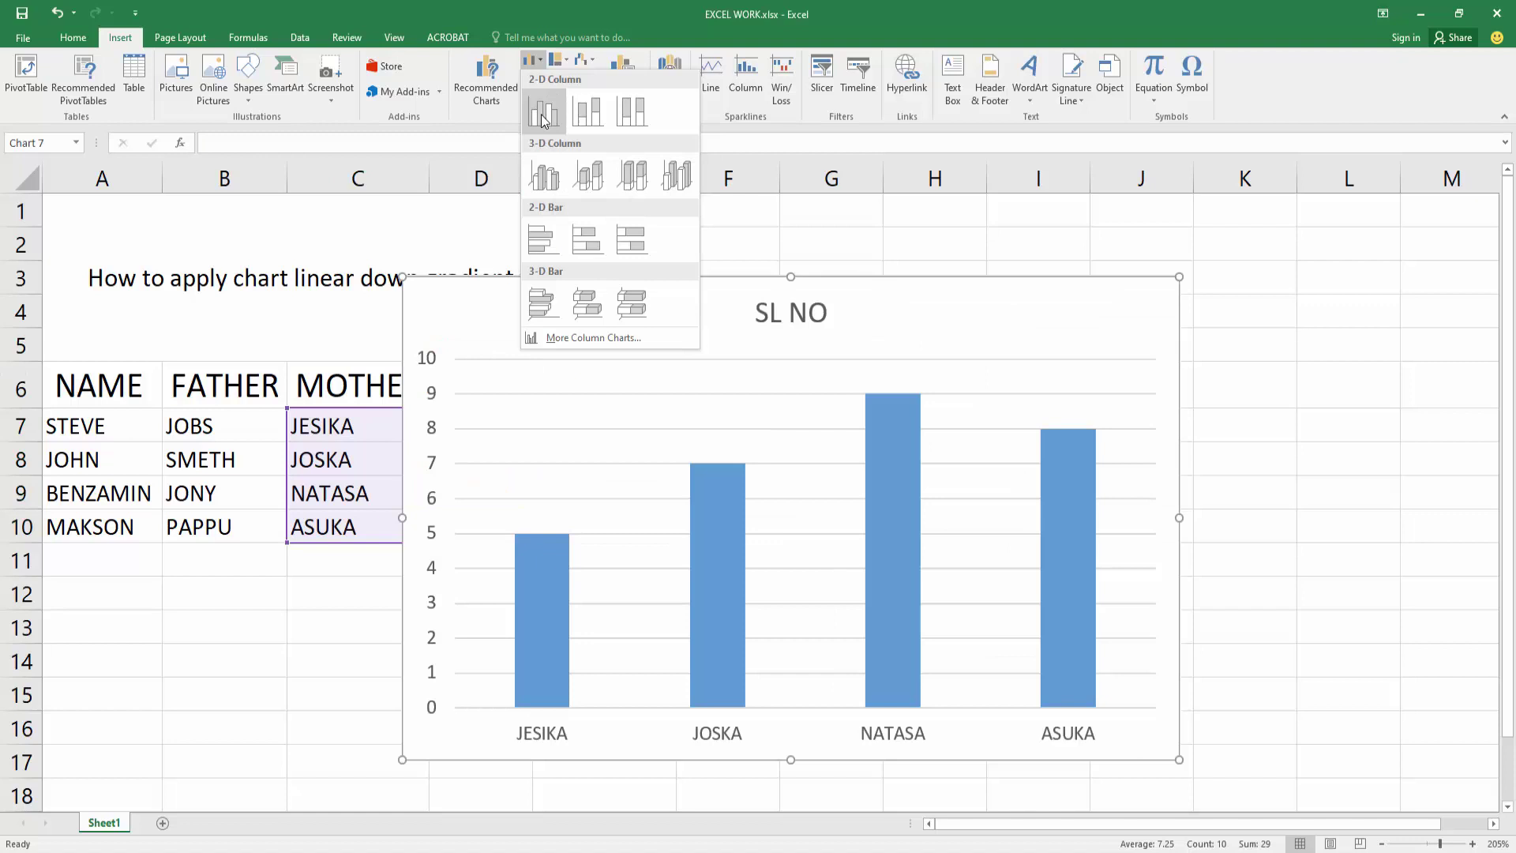
{"action": "left_click", "coordinate": [543, 116]}
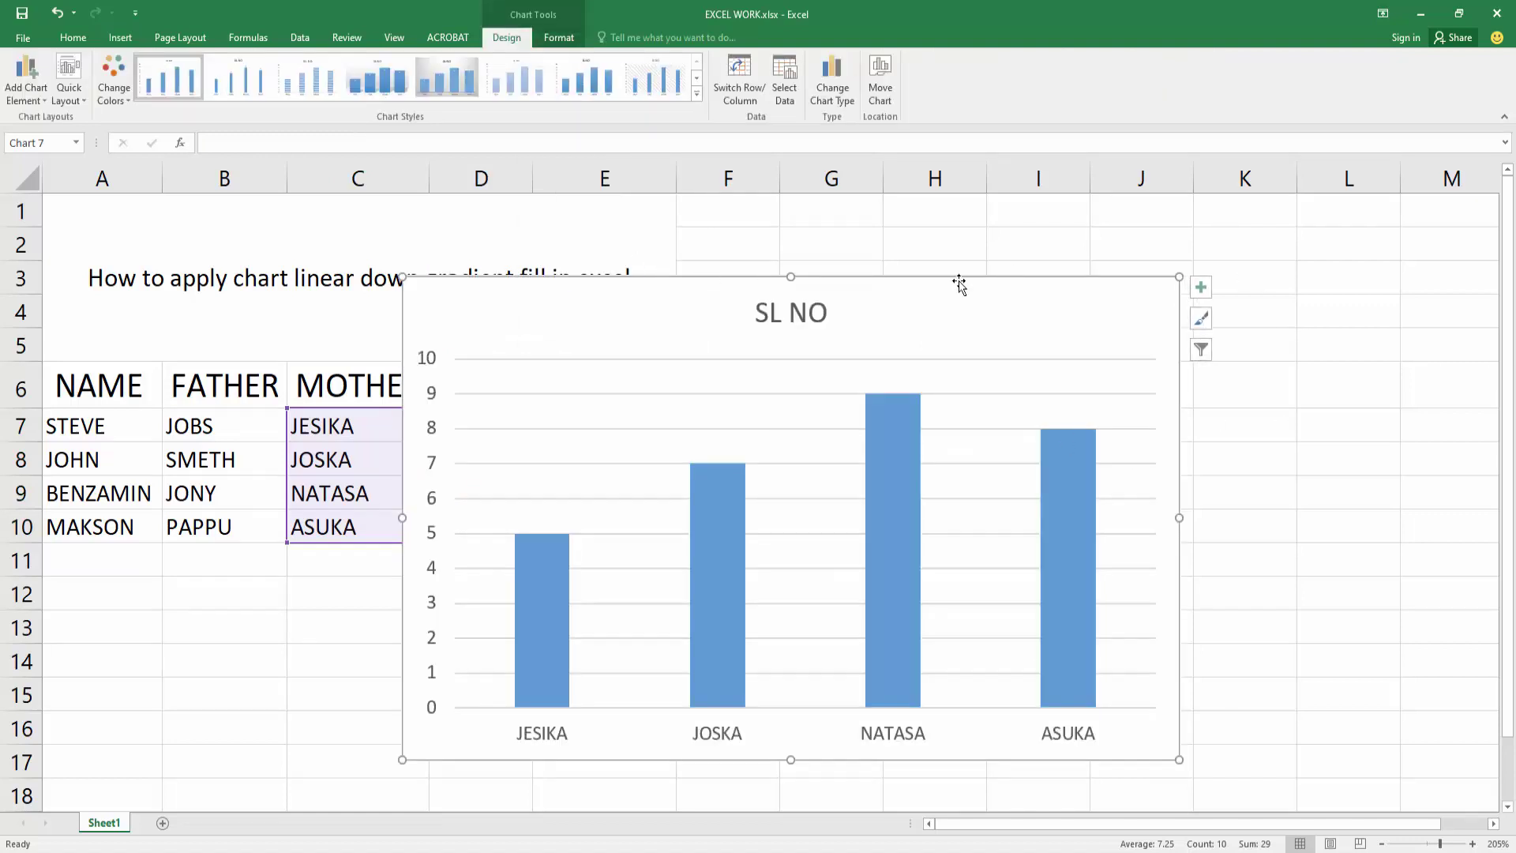
{"action": "left_click_drag", "start_coordinate": [909, 282], "coordinate": [1088, 224]}
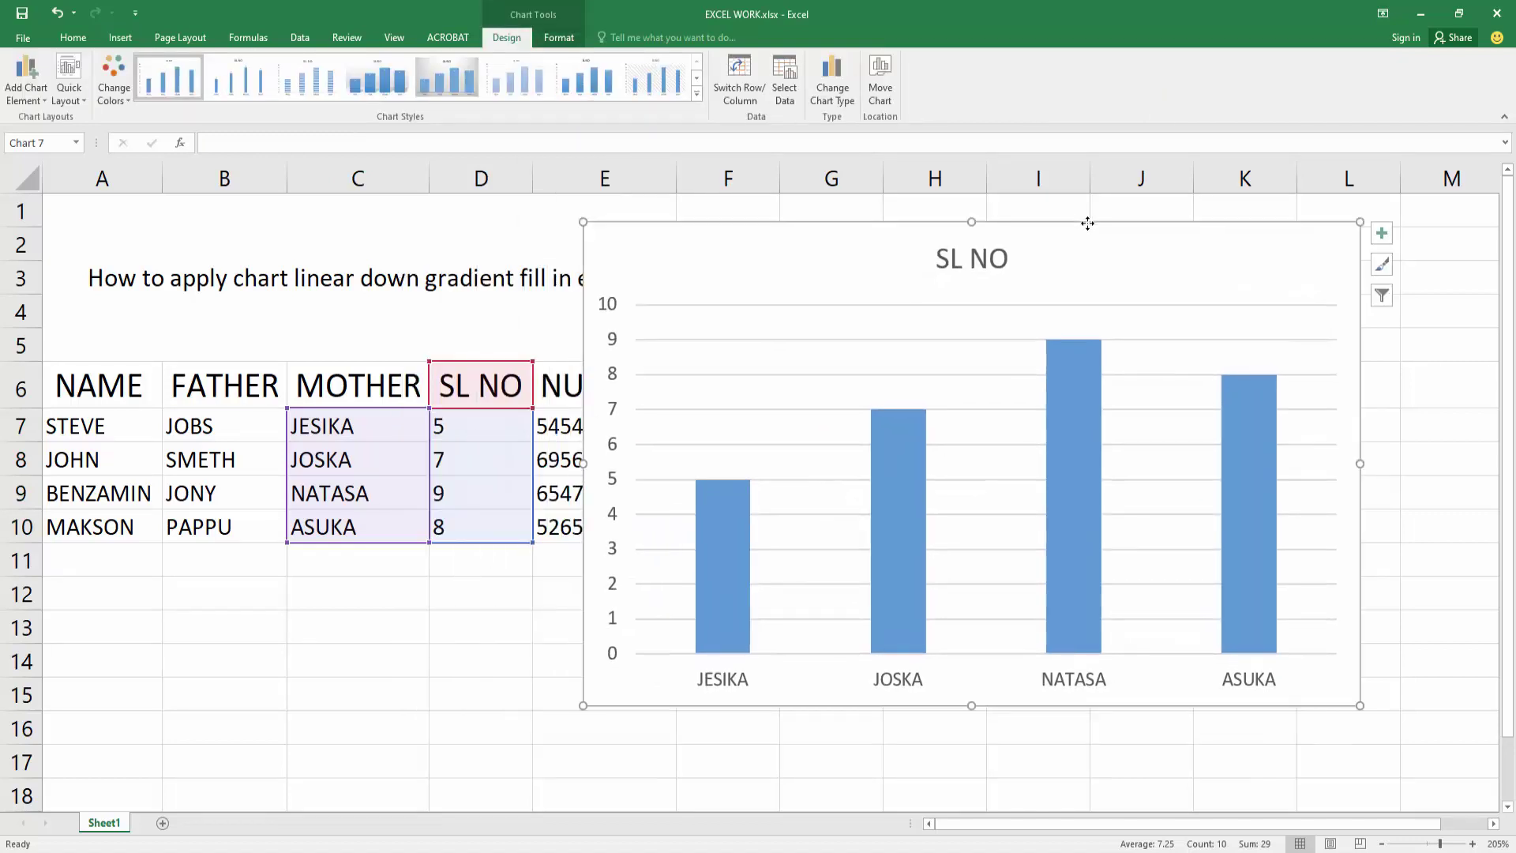
Step: Give the chart area a gradient fill with a lighter first gradient stop
{"action": "right_click", "coordinate": [1039, 273]}
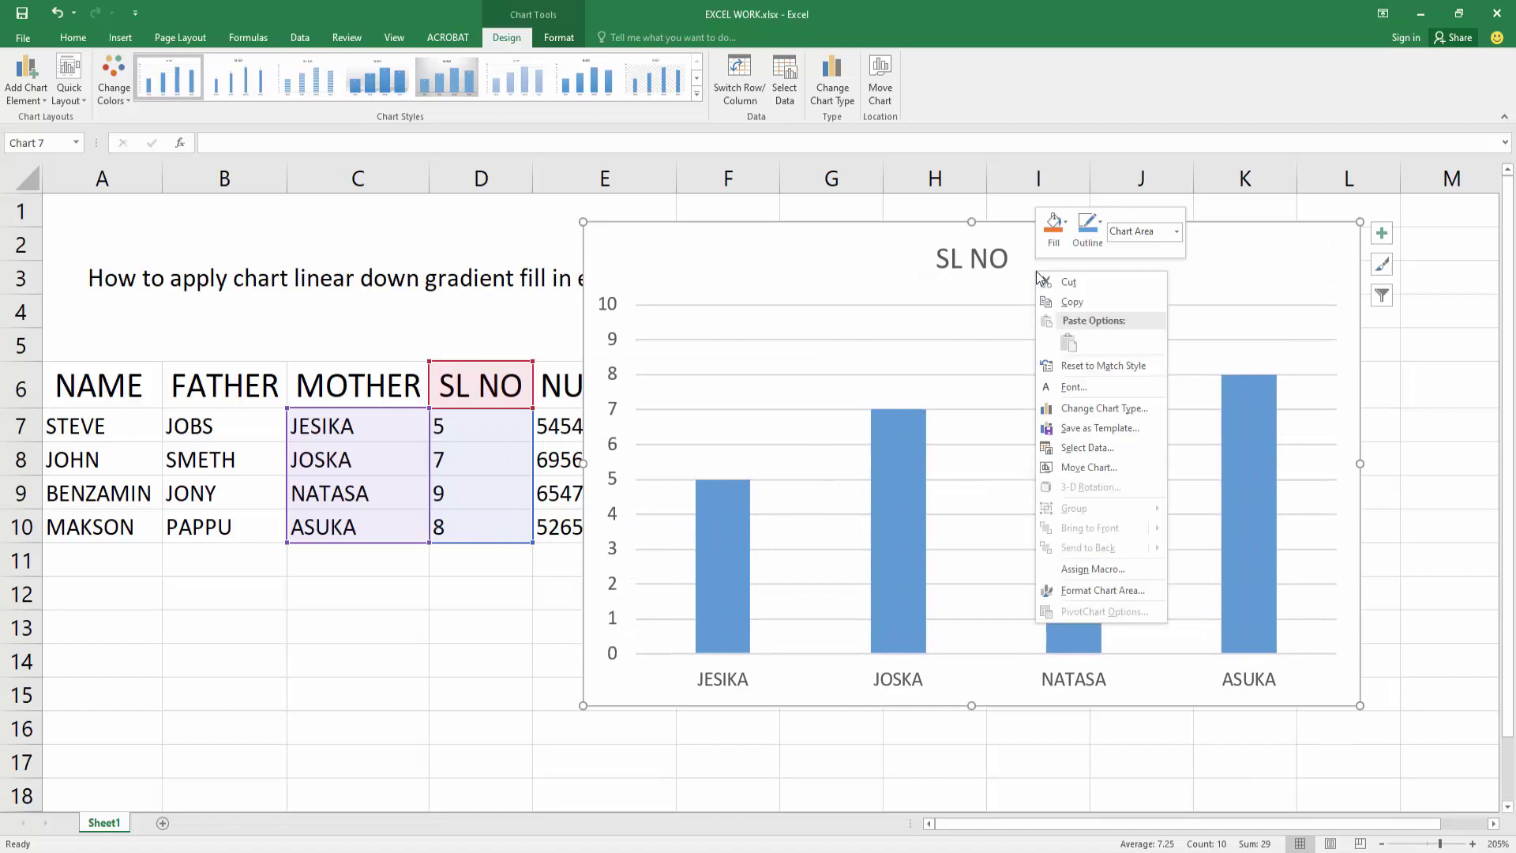
{"action": "left_click", "coordinate": [1123, 594]}
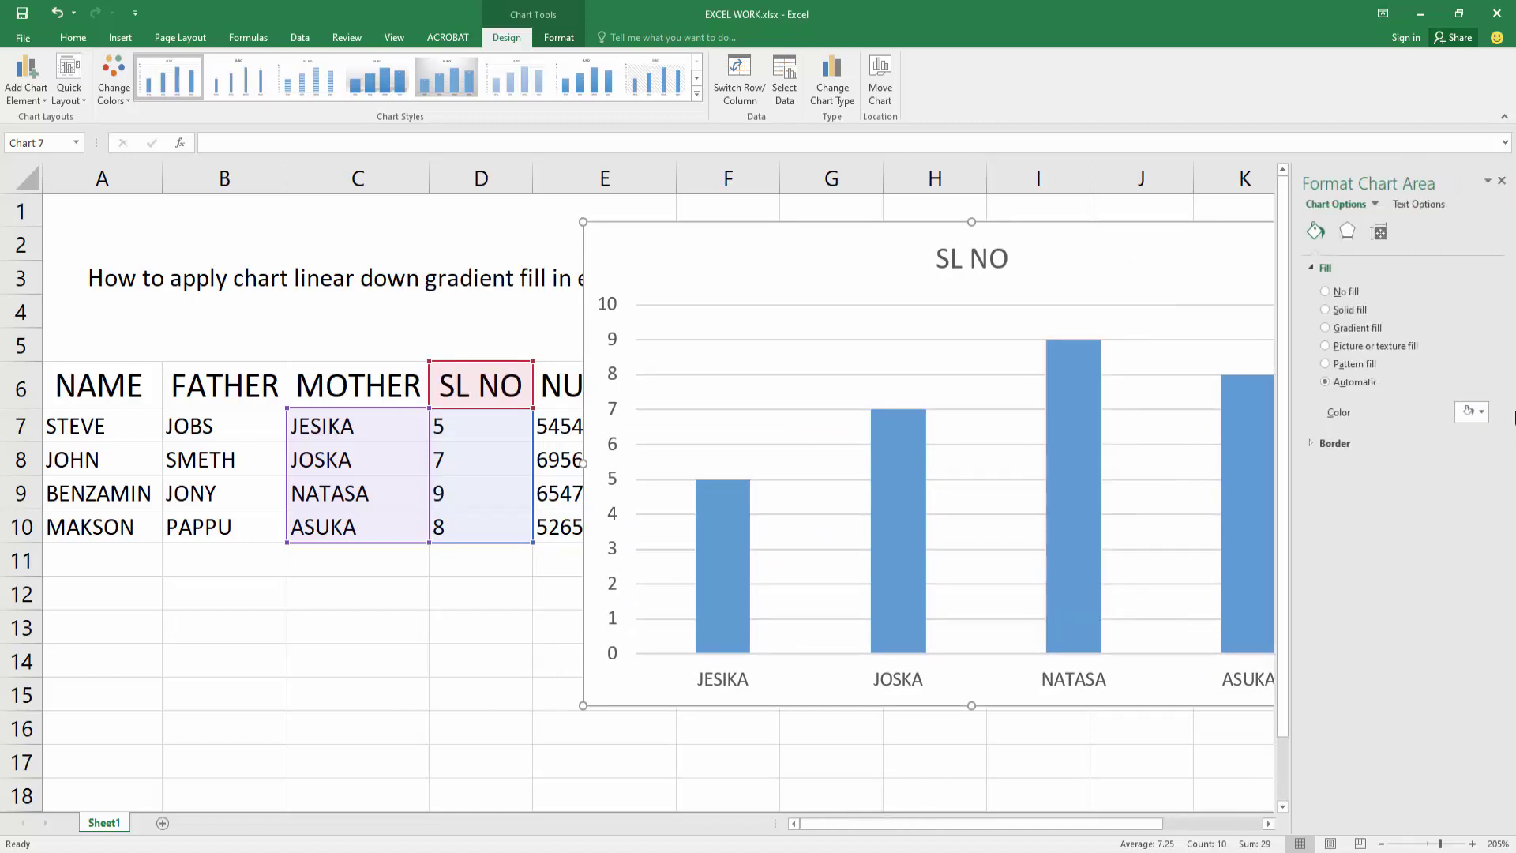
{"action": "left_click", "coordinate": [1326, 328]}
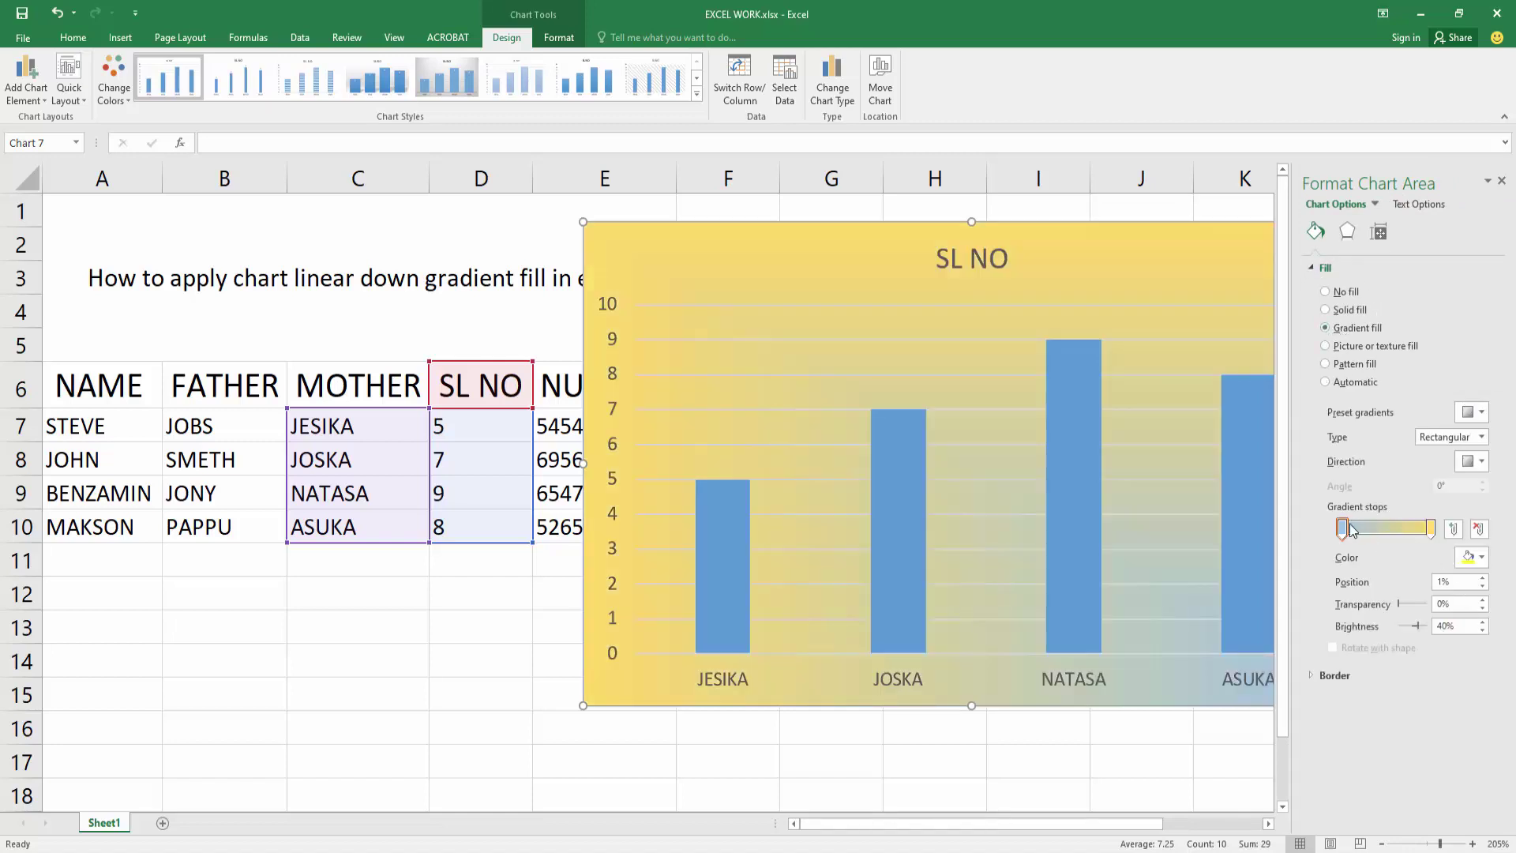
{"action": "left_click", "coordinate": [1480, 558]}
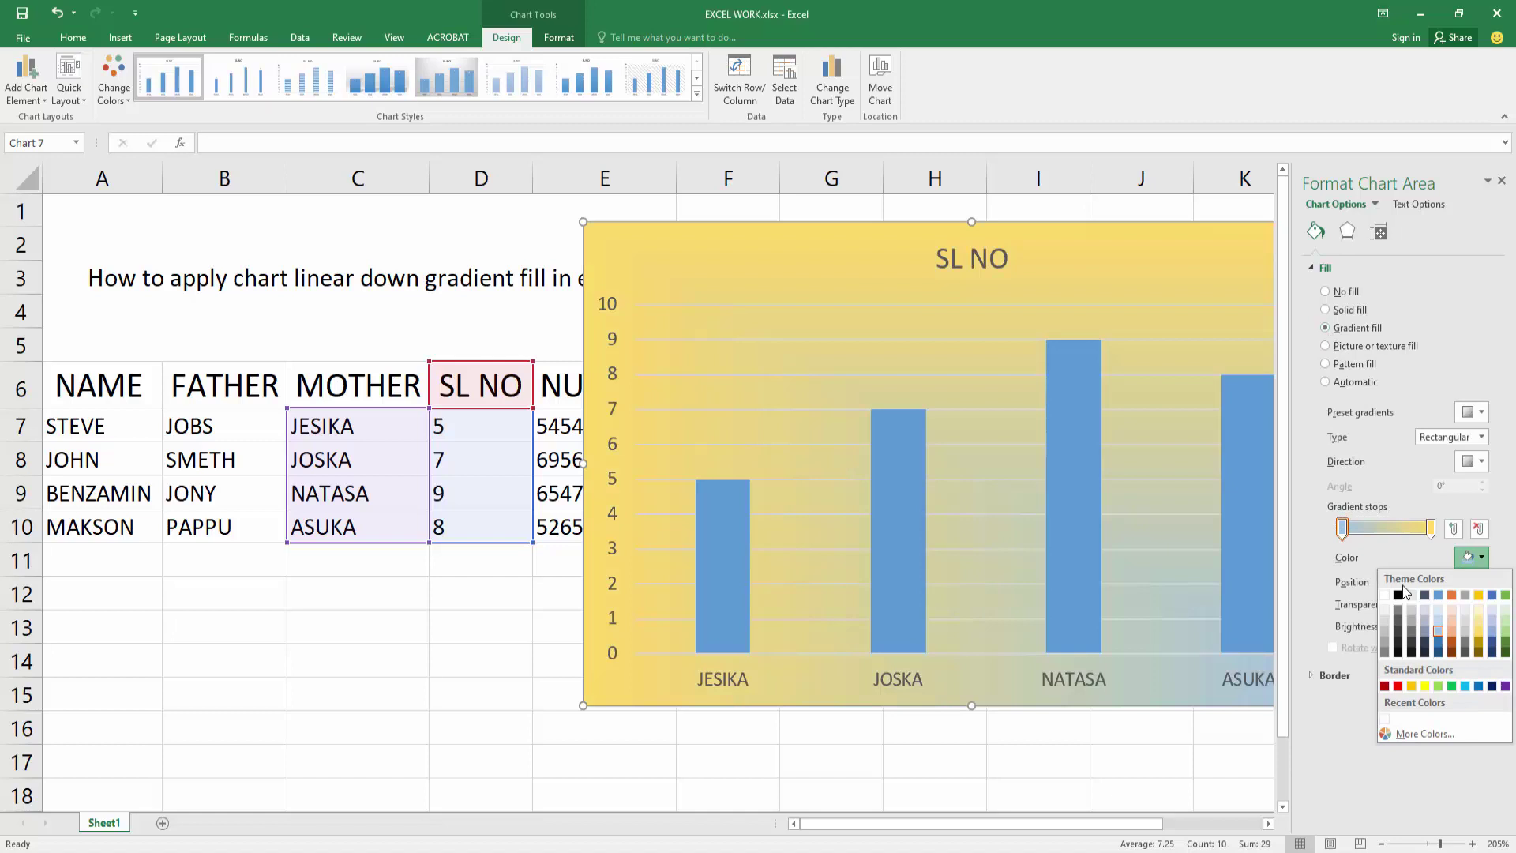
{"action": "left_click", "coordinate": [1489, 635]}
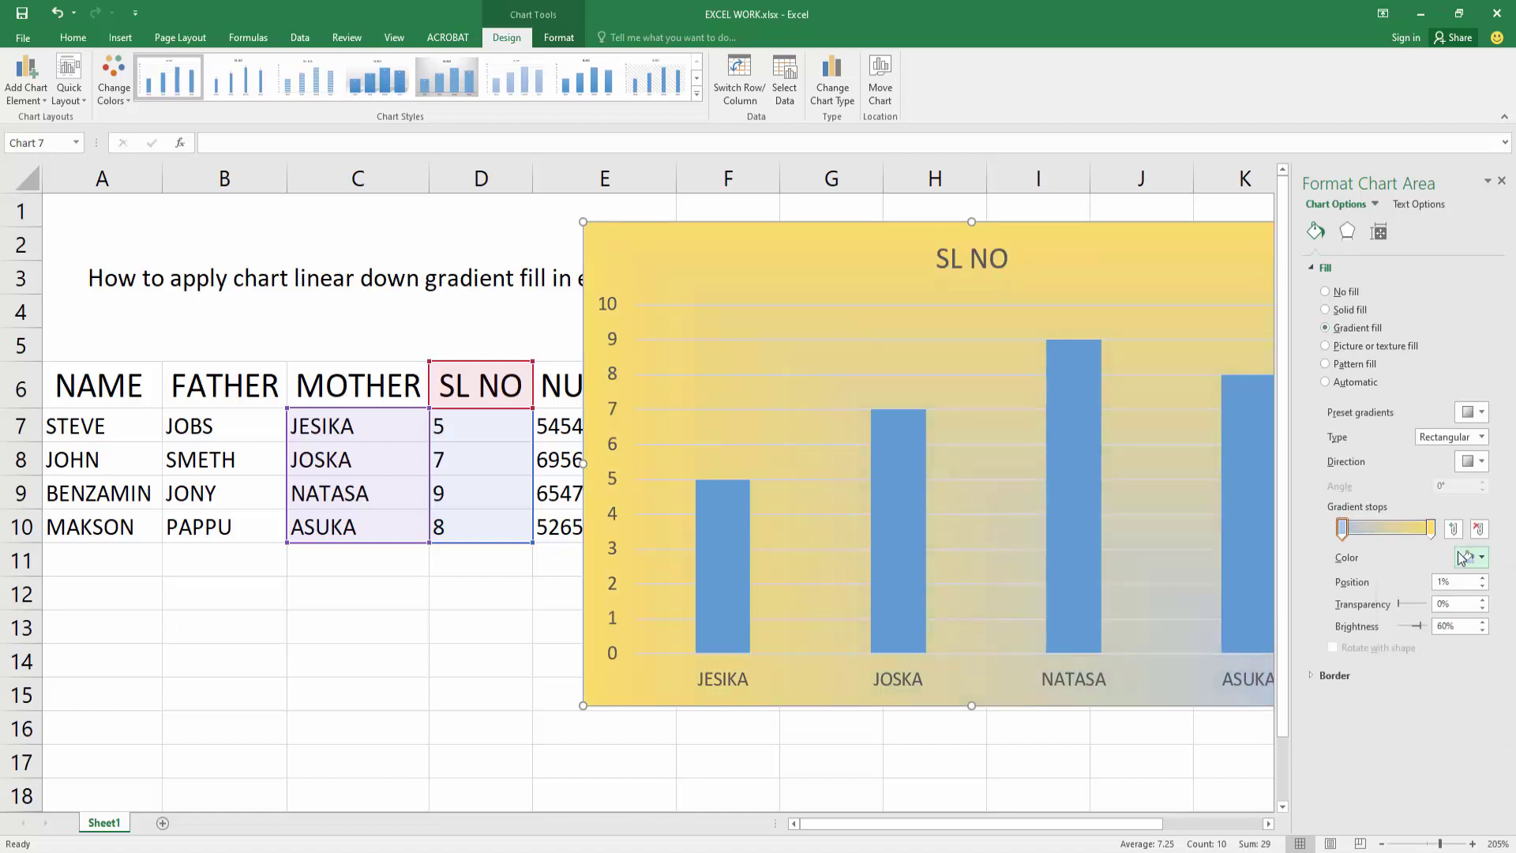
Step: Make the last gradient stop orange and add a light green middle stop at 48%
{"action": "left_click", "coordinate": [1429, 528]}
{"action": "left_click", "coordinate": [1480, 558]}
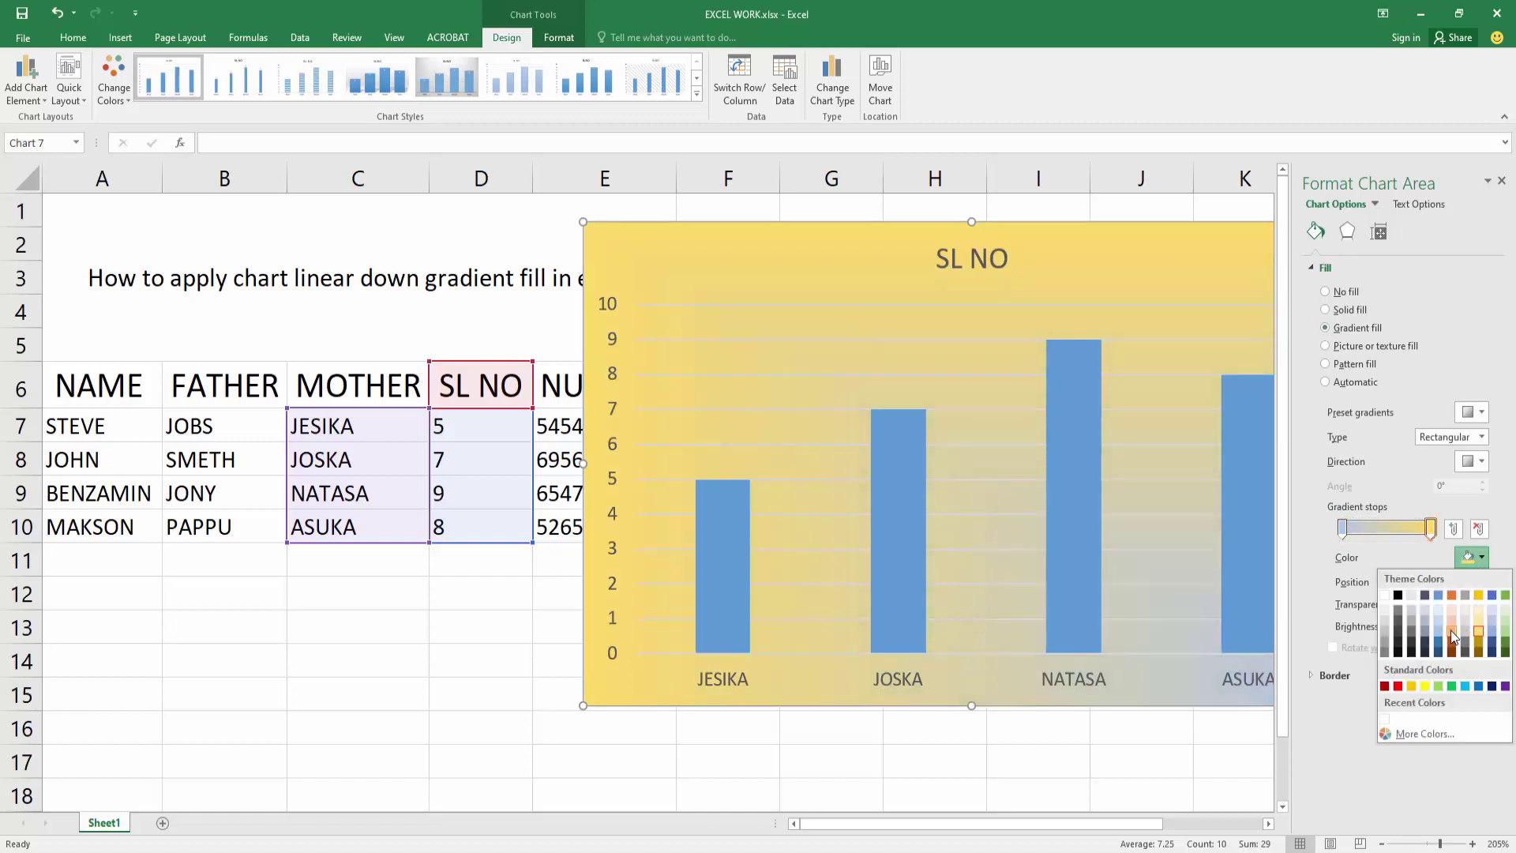
{"action": "left_click", "coordinate": [1455, 638]}
{"action": "left_click", "coordinate": [1385, 529]}
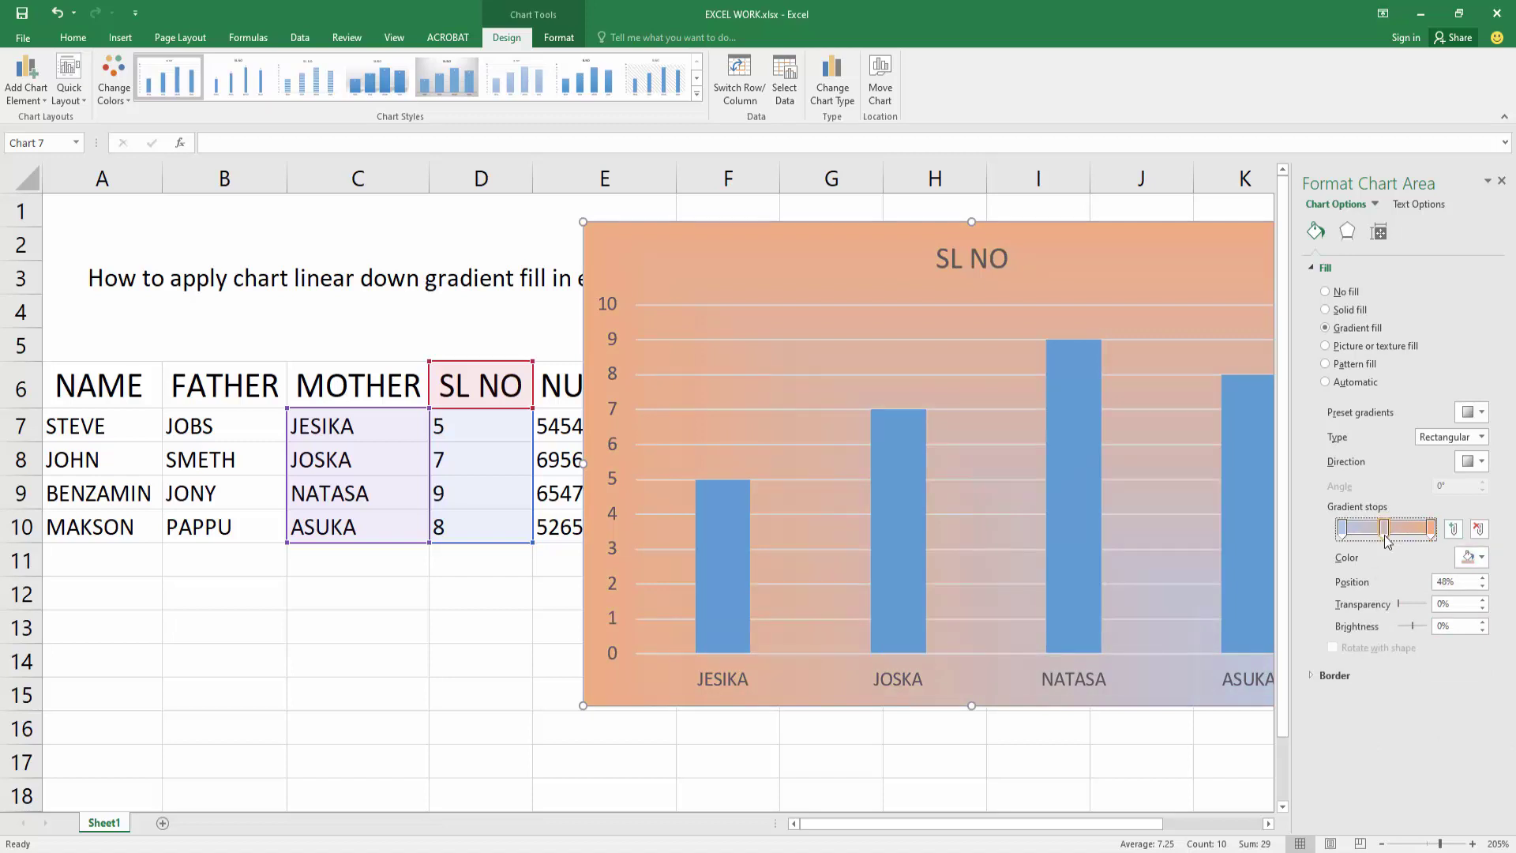
{"action": "left_click", "coordinate": [1480, 558]}
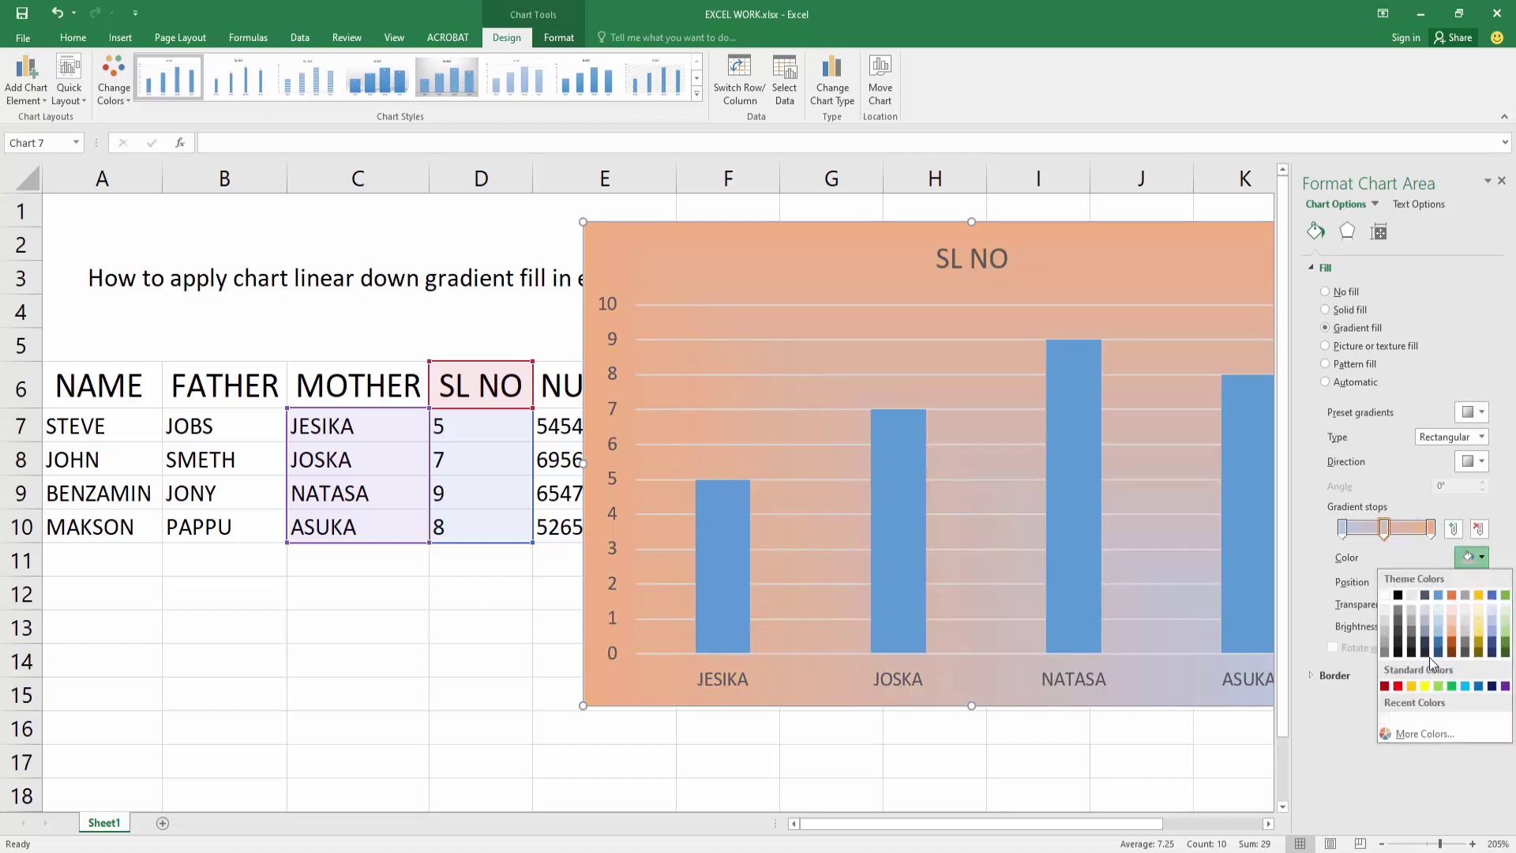
{"action": "left_click", "coordinate": [1441, 687]}
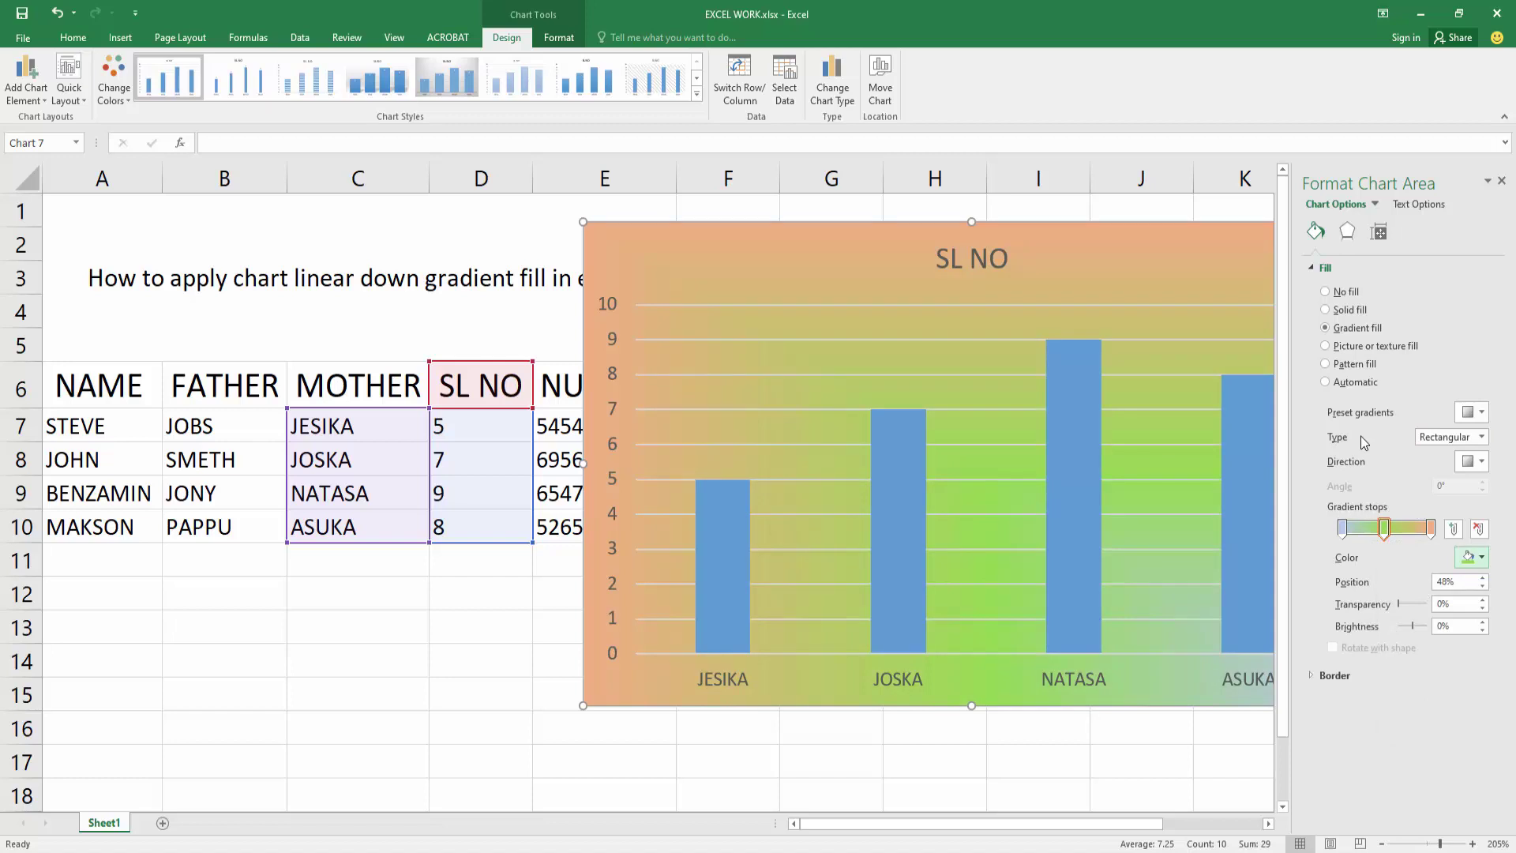
Step: Change the chart area gradient type to Linear and reposition the chart beside the table
{"action": "left_click", "coordinate": [1481, 438]}
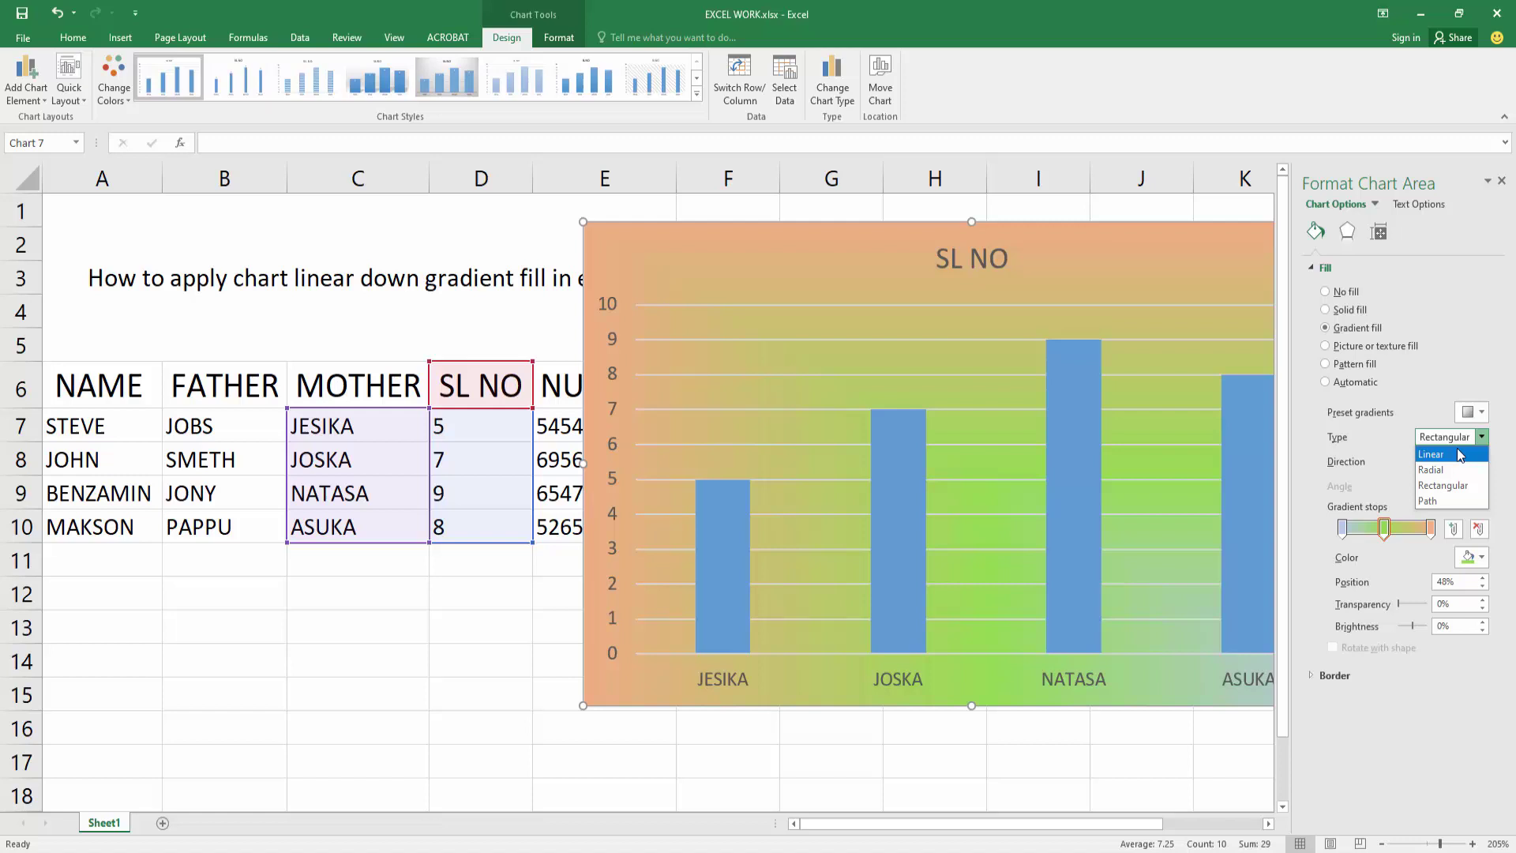
{"action": "left_click", "coordinate": [1459, 455]}
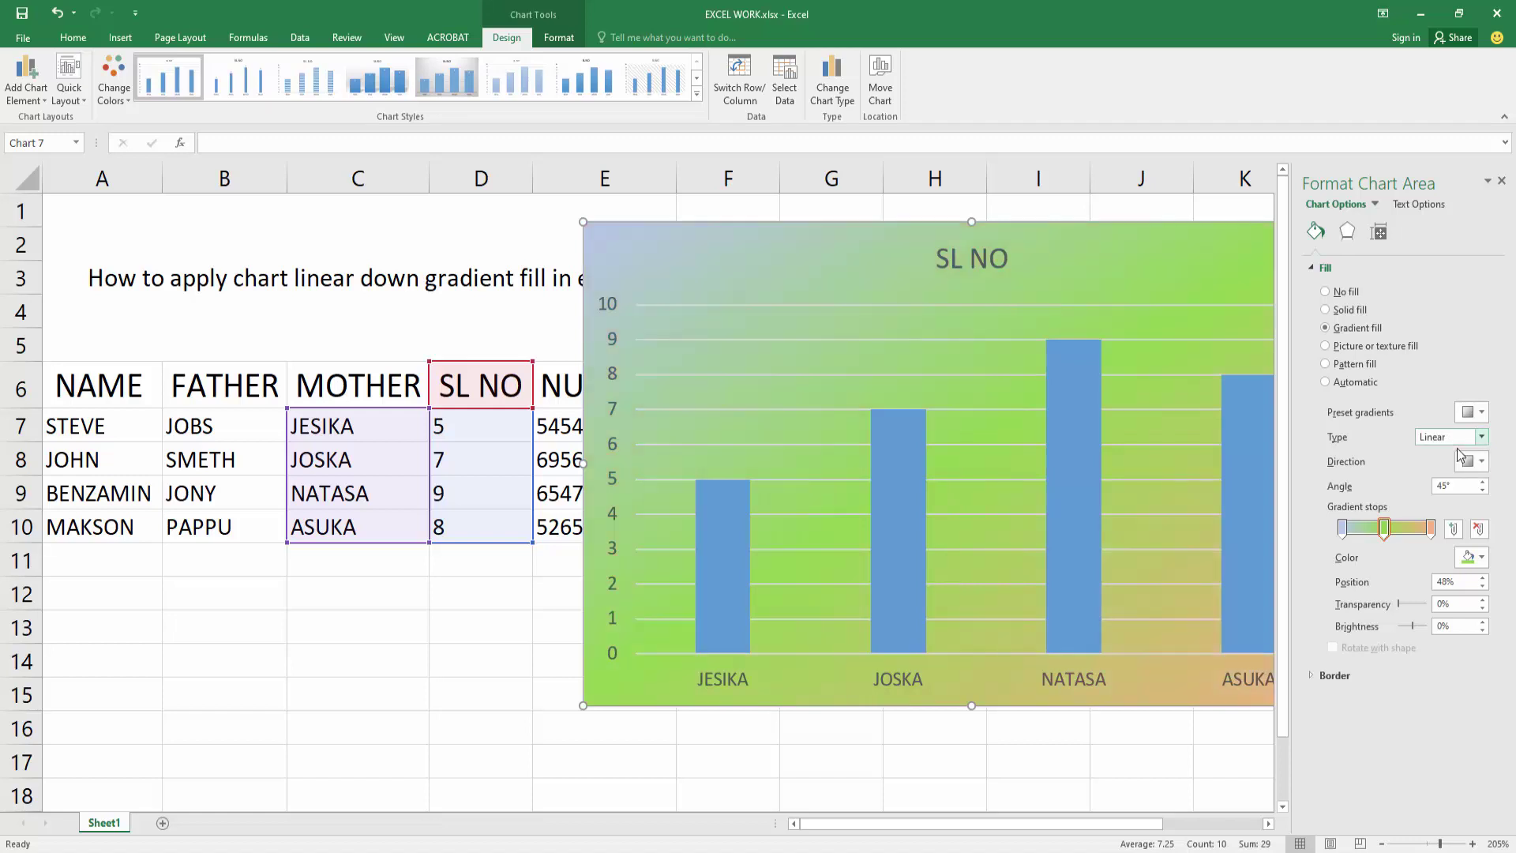
{"action": "left_click", "coordinate": [1501, 181]}
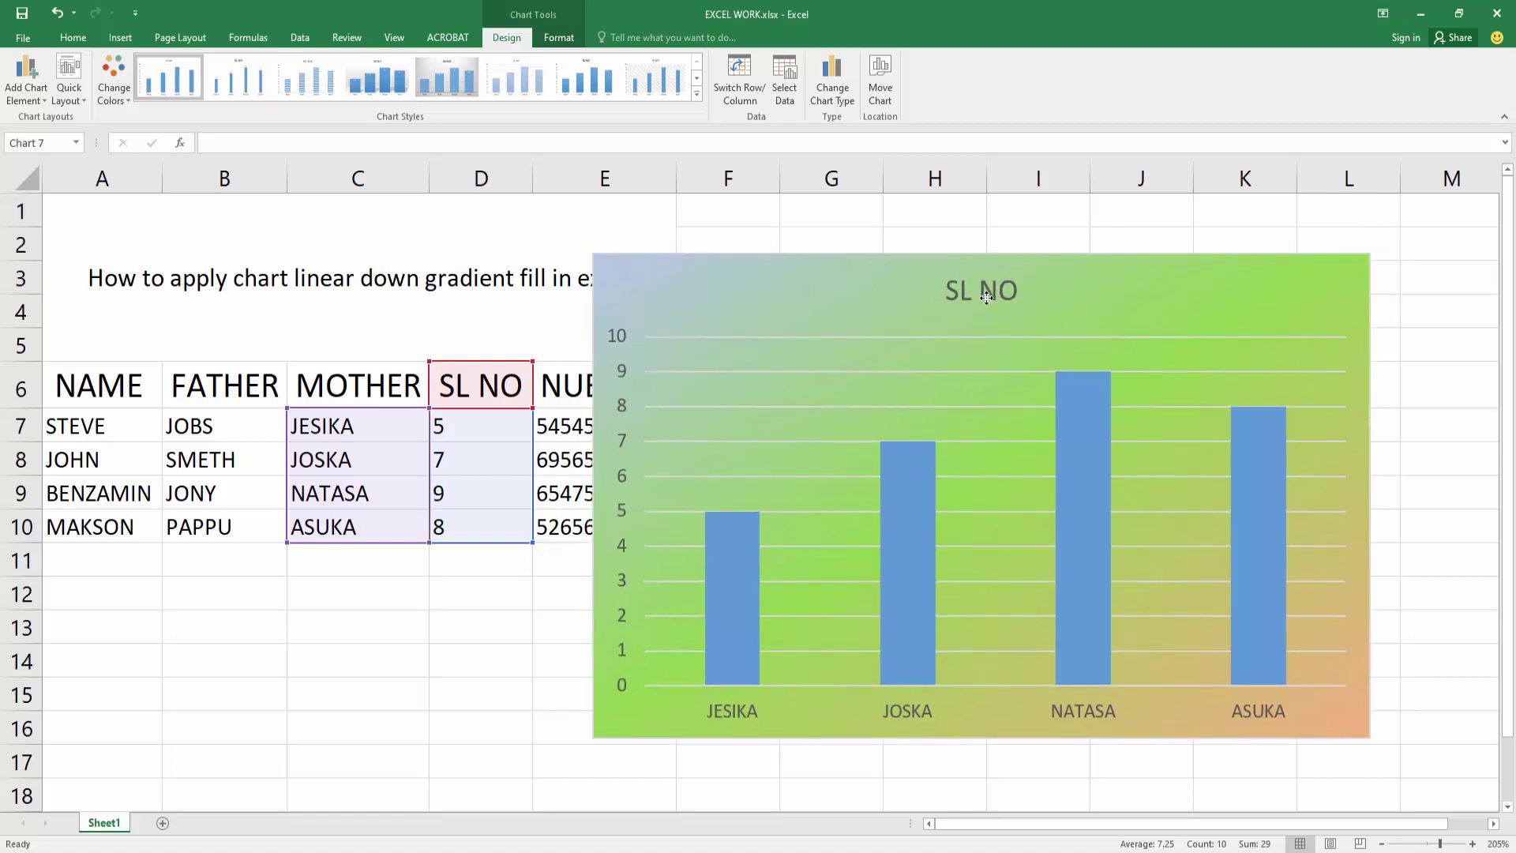
{"action": "left_click_drag", "start_coordinate": [972, 227], "coordinate": [986, 311]}
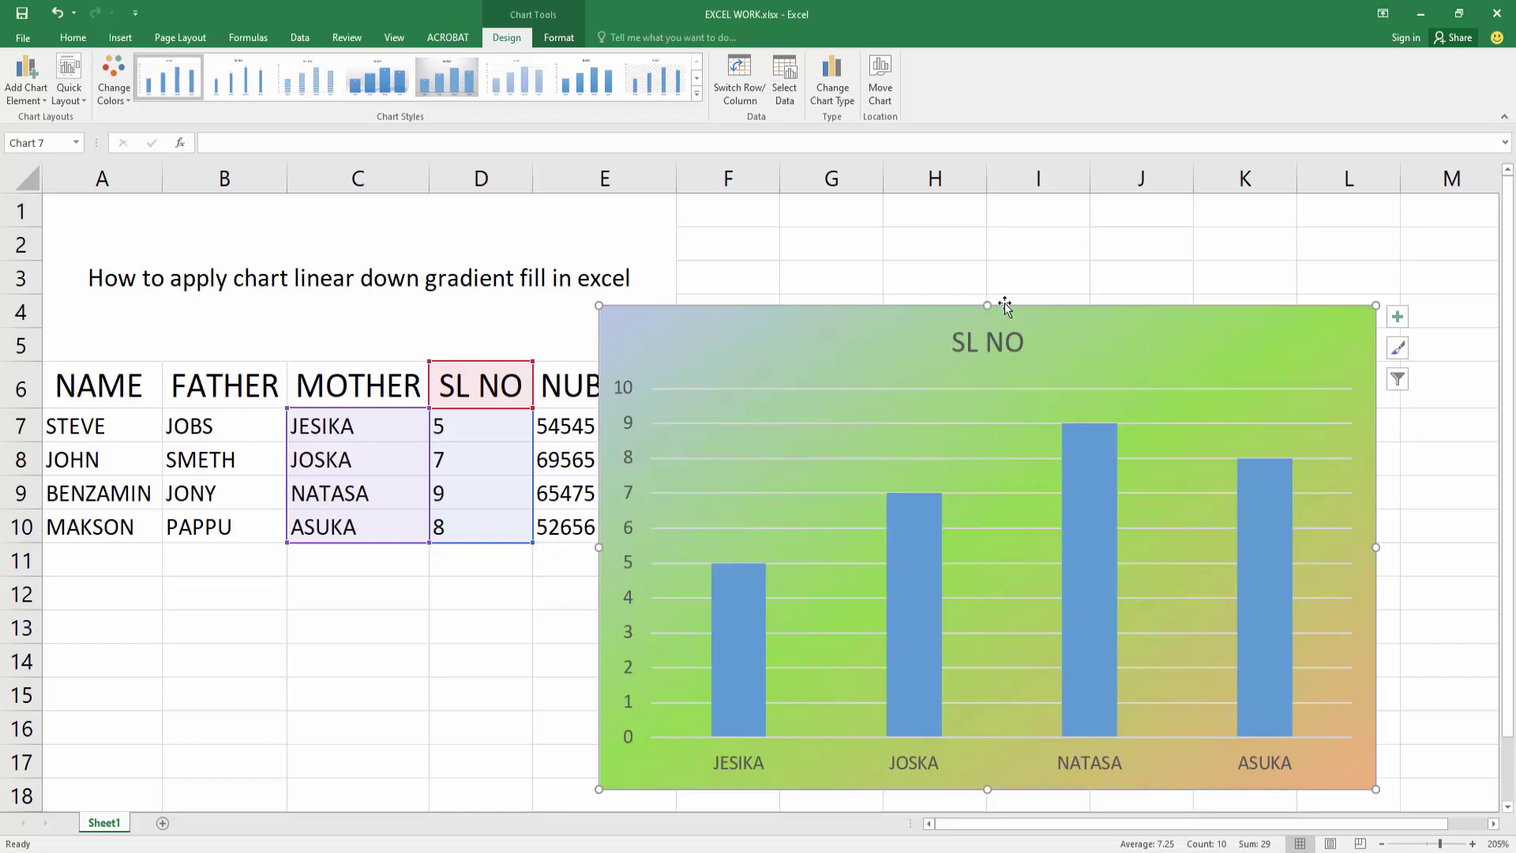
{"action": "left_click_drag", "start_coordinate": [1000, 297], "coordinate": [963, 222]}
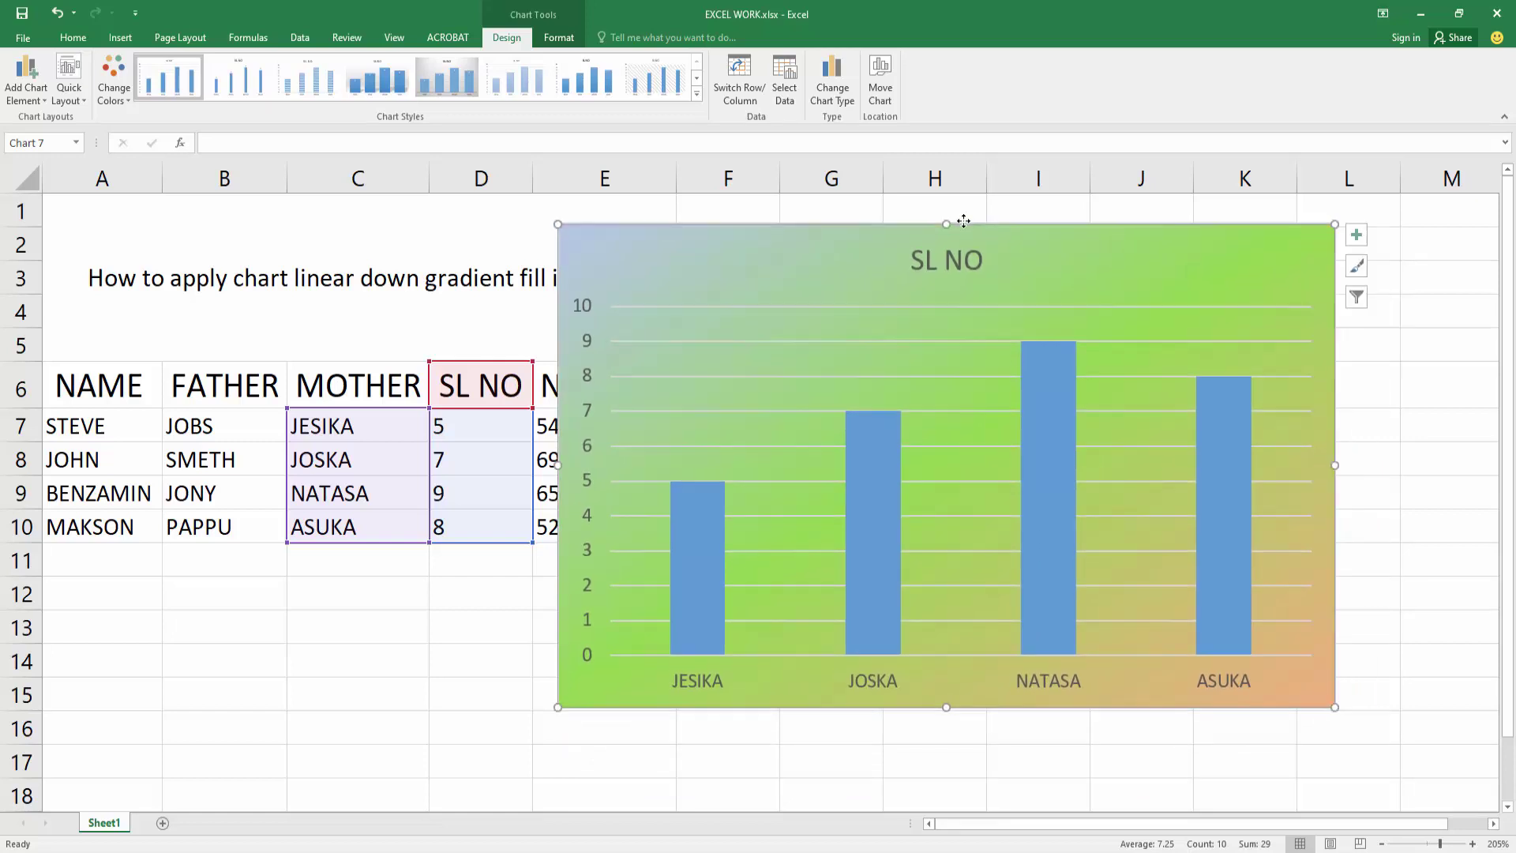